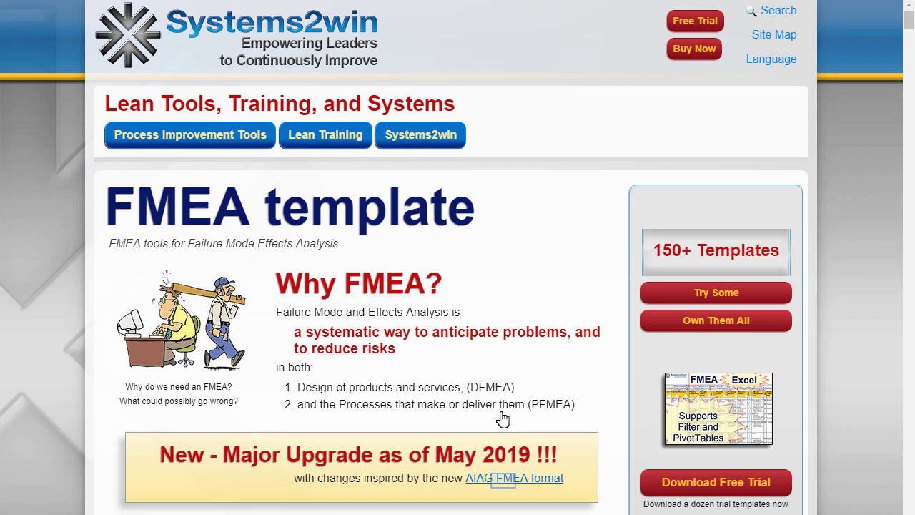
# - Jump to the AIAG FMEA format section, then to the 'RPN is Dead' Action Priority explanation
pyautogui.click(504, 479)
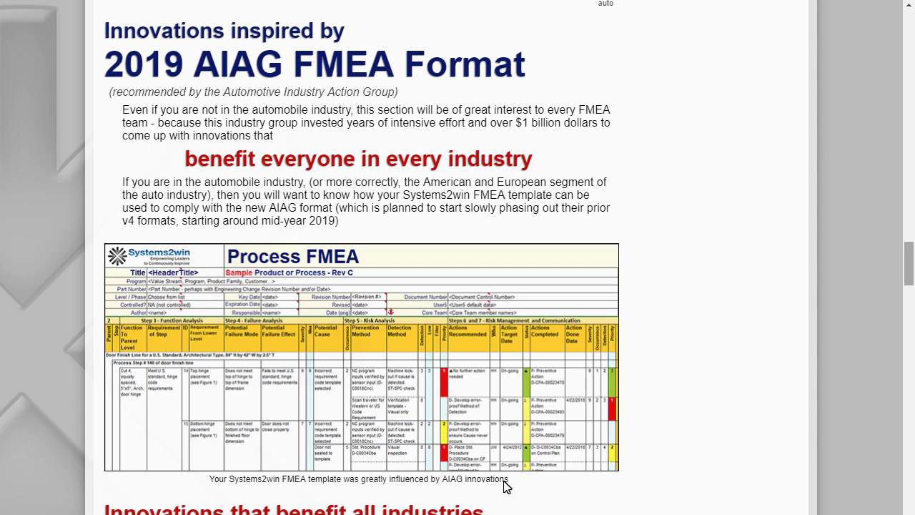
pyautogui.scroll(-5, 909, 269)
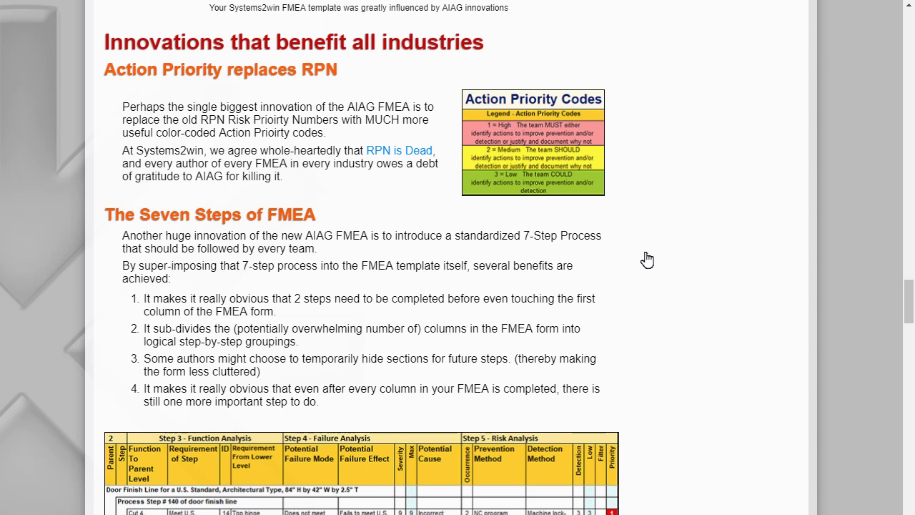
pyautogui.click(403, 153)
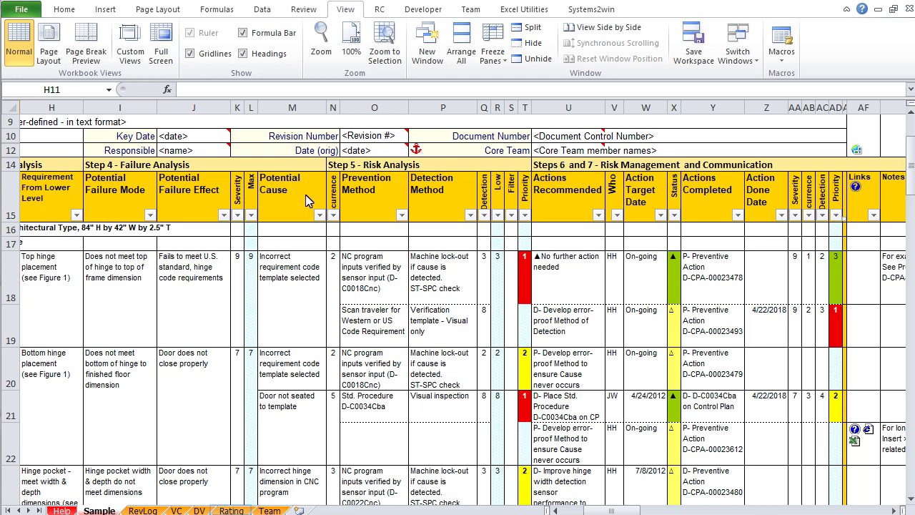
pyautogui.click(231, 510)
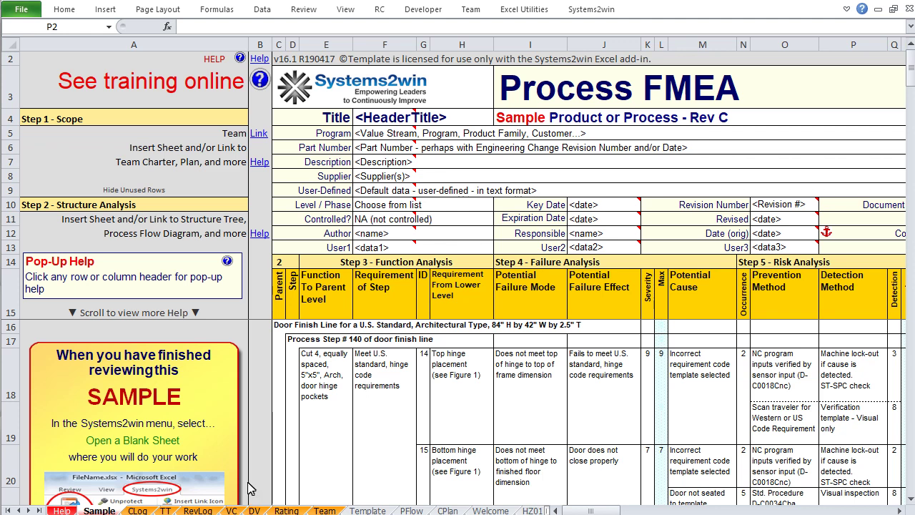
# - Follow the Team row's Link in B5 to the FMEA Team sheet
pyautogui.click(258, 133)
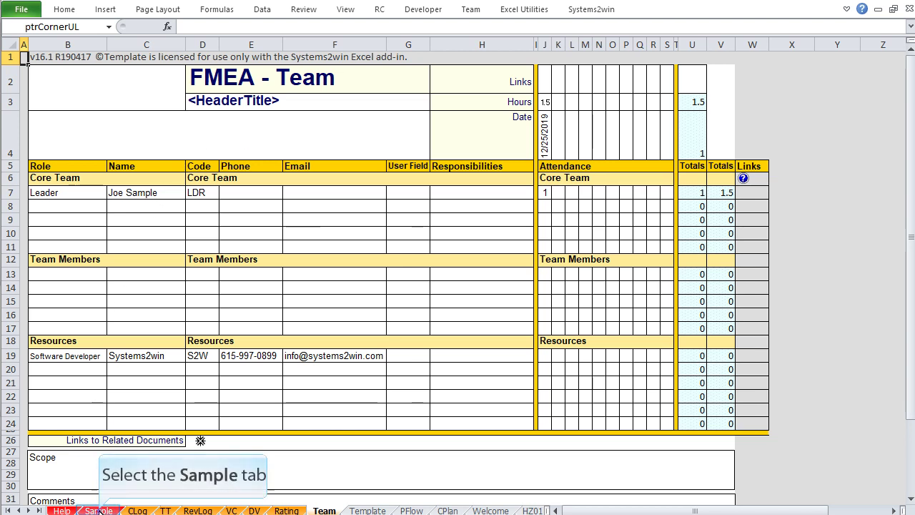
# - Go back to the Sample sheet and open the scope definition Help link in B7
pyautogui.click(99, 510)
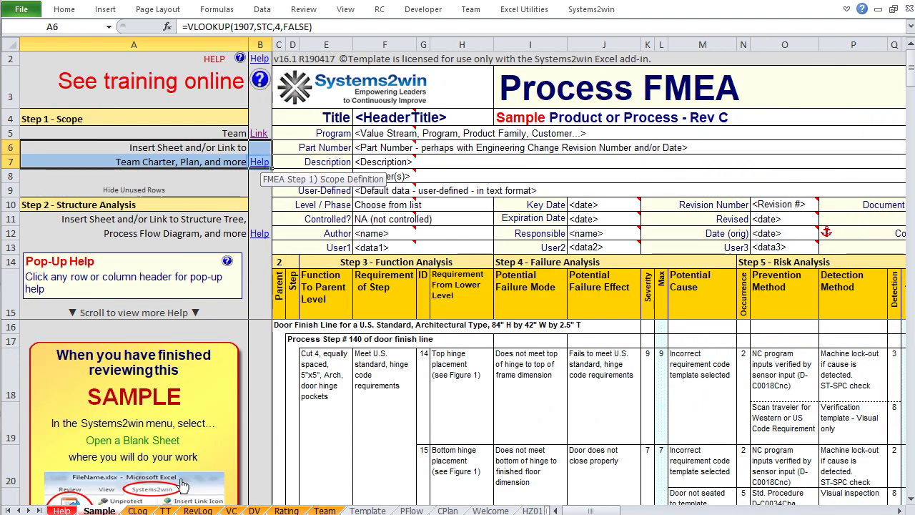
pyautogui.click(260, 162)
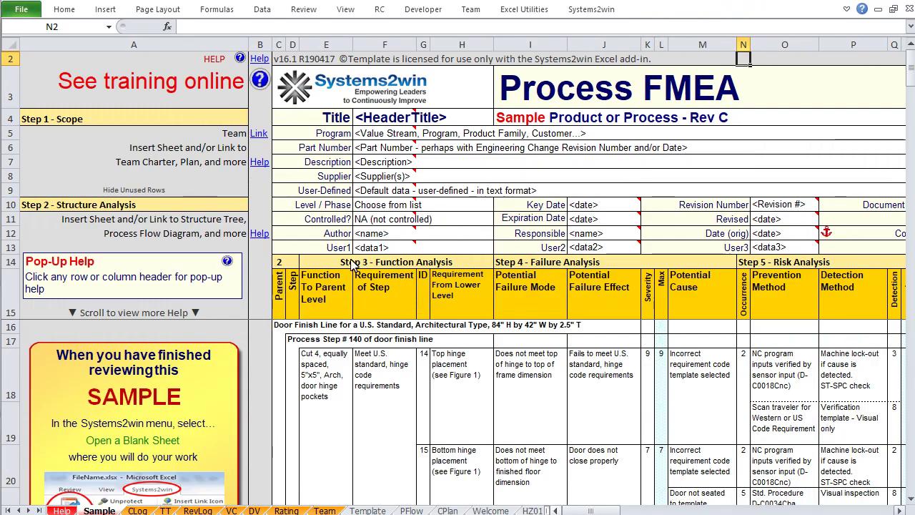
pyautogui.click(597, 13)
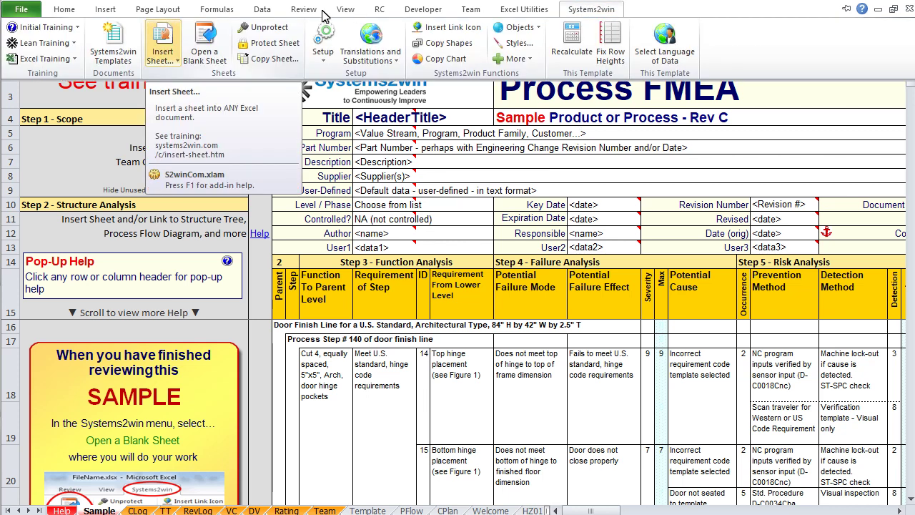
pyautogui.click(165, 40)
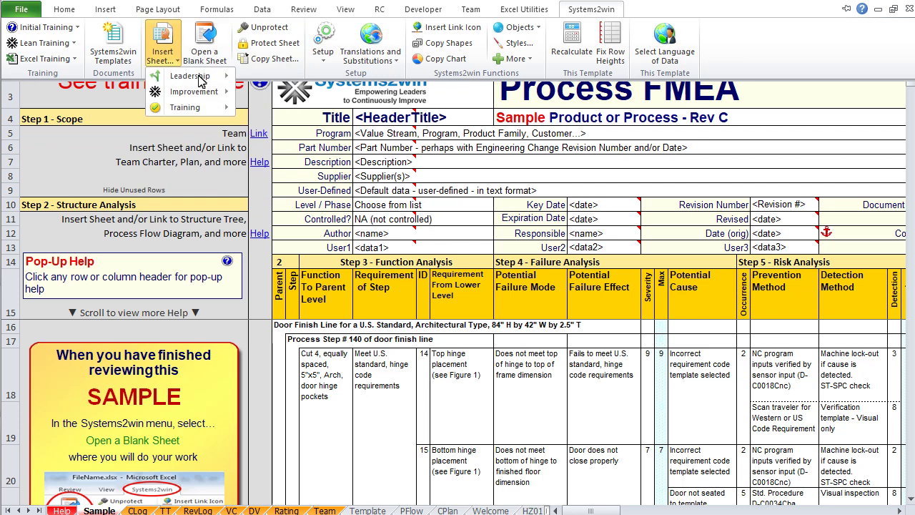
pyautogui.moveTo(201, 79)
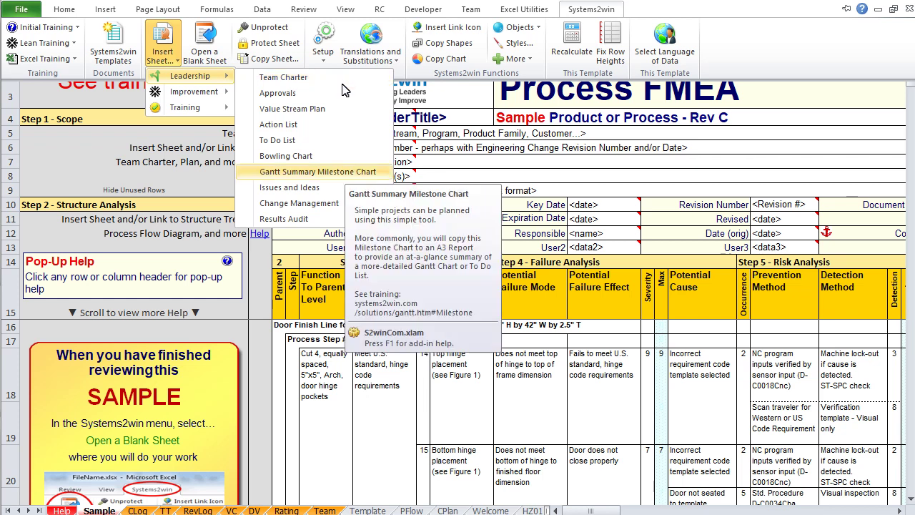
pyautogui.click(345, 172)
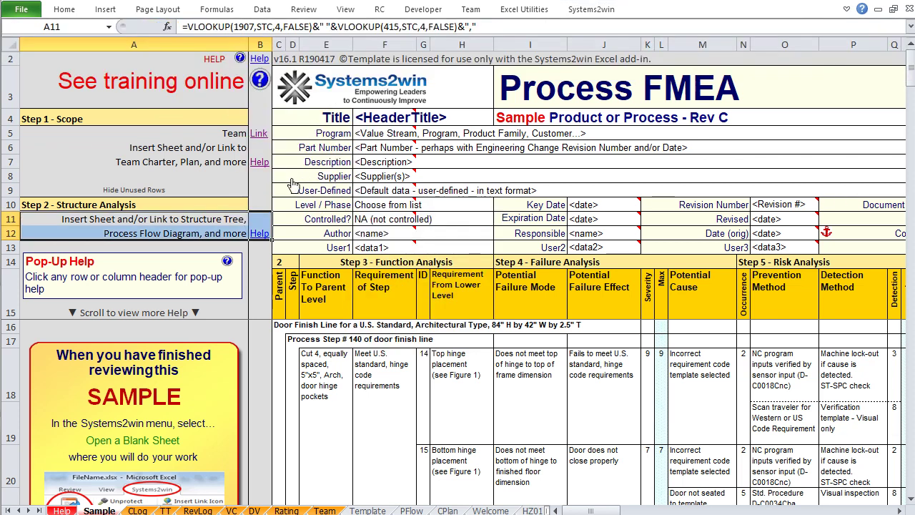
pyautogui.click(259, 234)
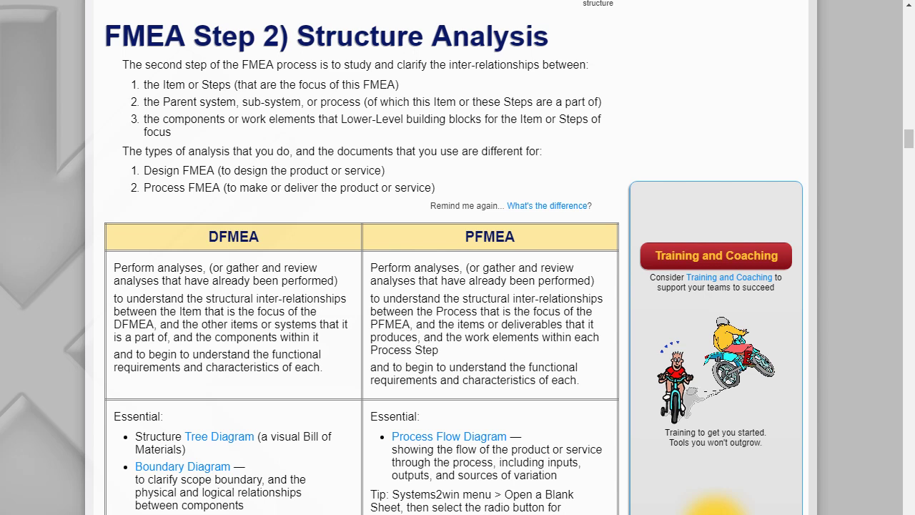
pyautogui.scroll(-6, 458, 257)
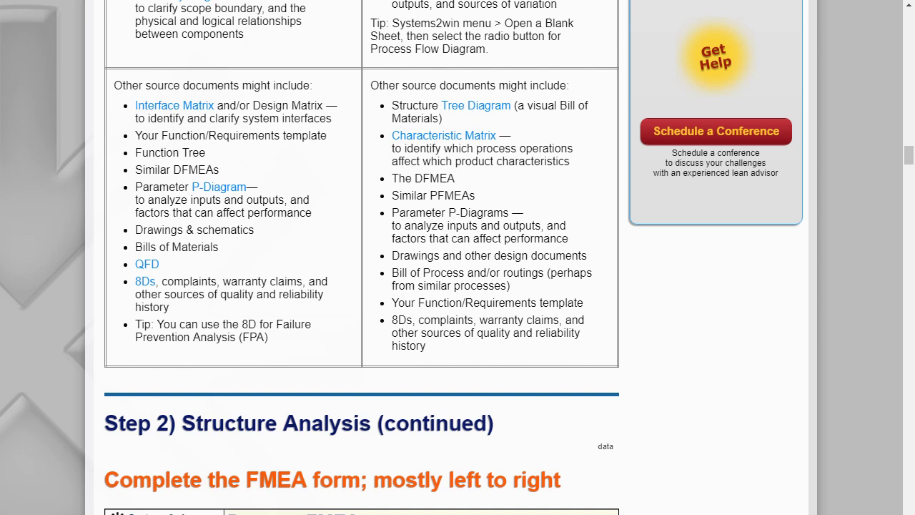
pyautogui.moveTo(909, 156); pyautogui.dragTo(911, 182)
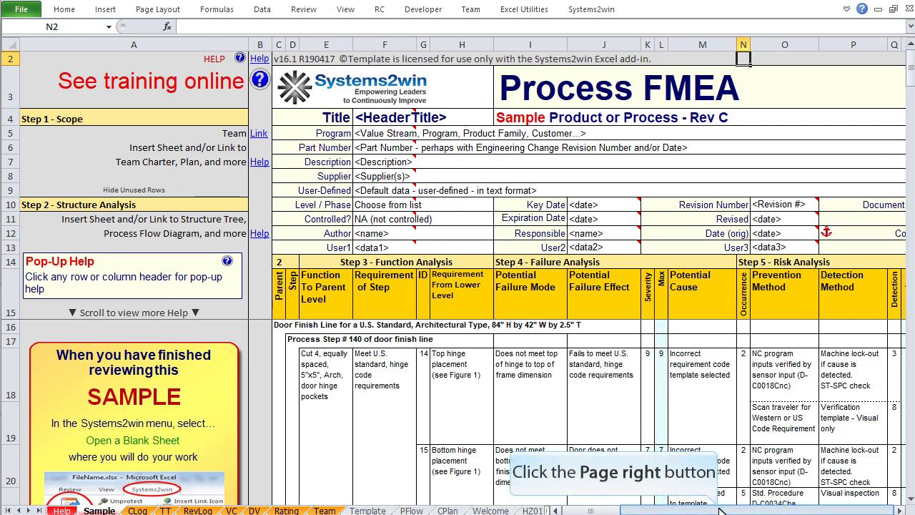
# - Hide the Risk Analysis and later columns, N through AK, on the Sample sheet
pyautogui.click(721, 509)
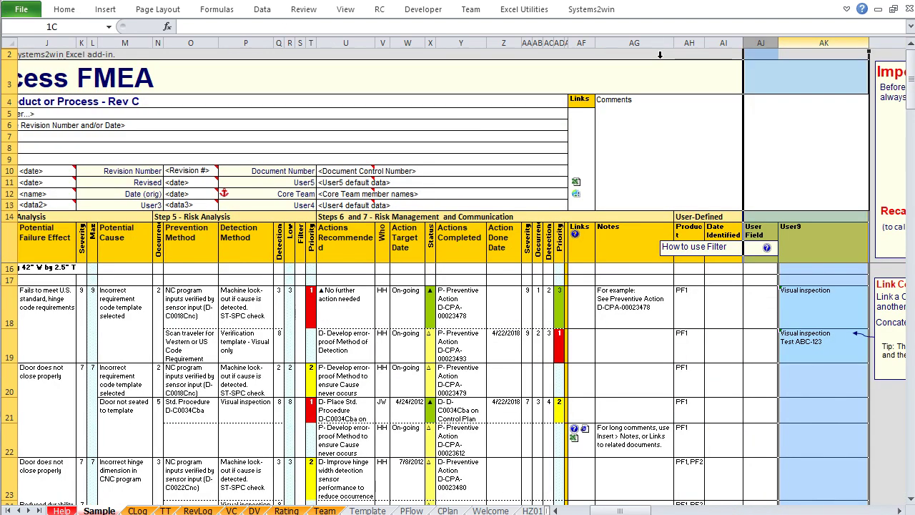
pyautogui.moveTo(660, 54)
pyautogui.mouseDown()
pyautogui.moveTo(21, 71)
pyautogui.moveTo(275, 68)
pyautogui.mouseUp()
pyautogui.rightClick(369, 130)
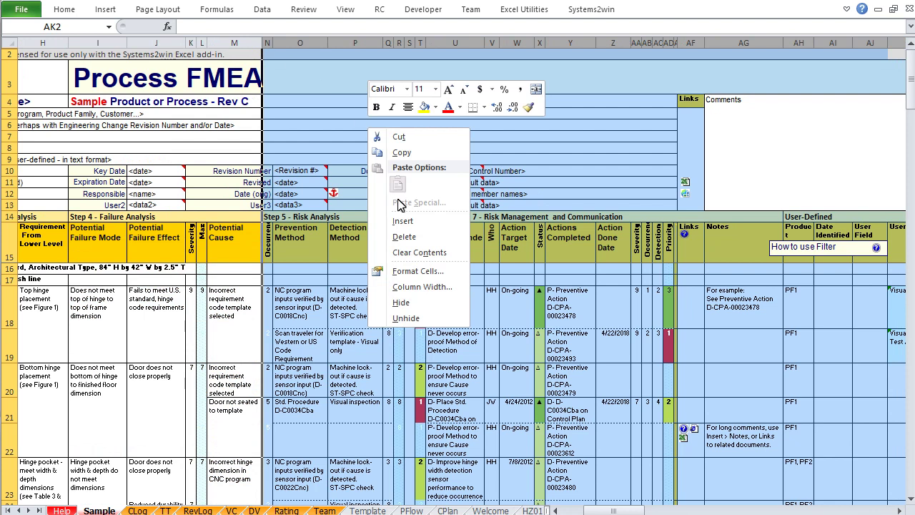
pyautogui.click(413, 304)
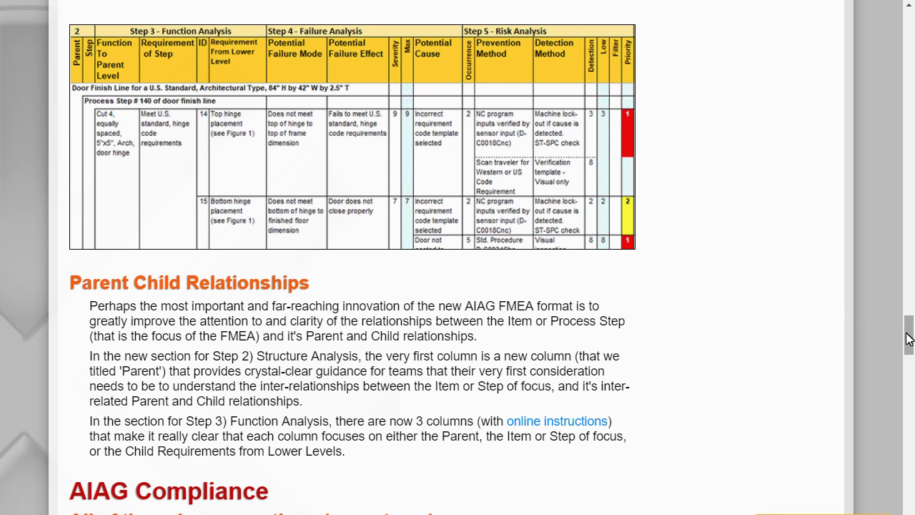
# - Scroll the web page past Parent Child Relationships to the AIAG Compliance section
pyautogui.moveTo(907, 336); pyautogui.dragTo(906, 356)
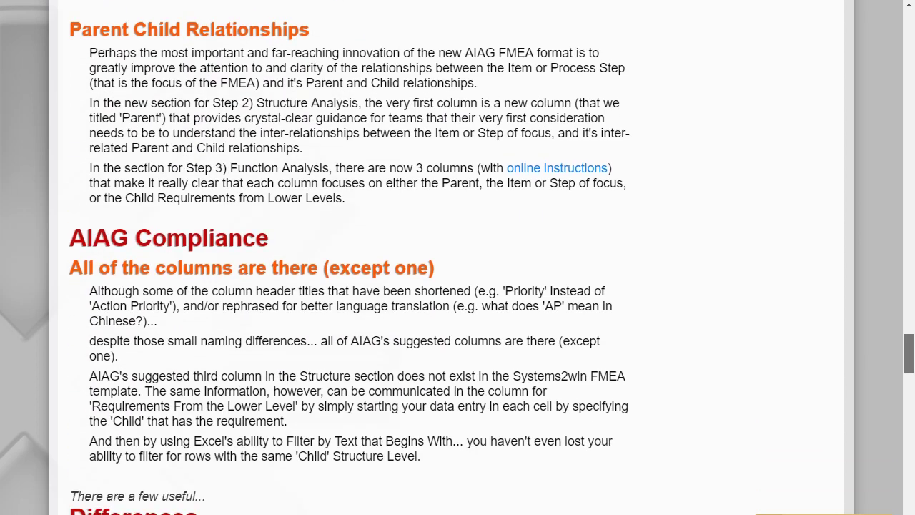
pyautogui.scroll(1, 457, 257)
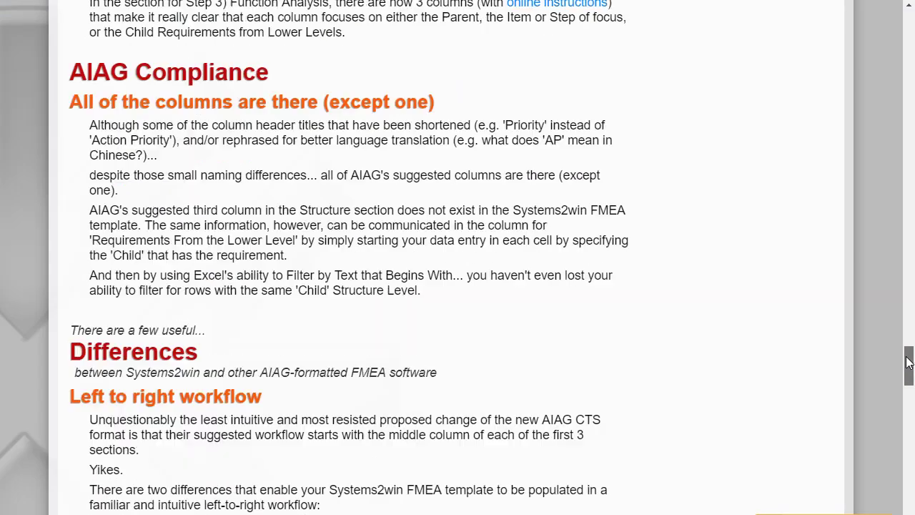
pyautogui.scroll(-5, 910, 382)
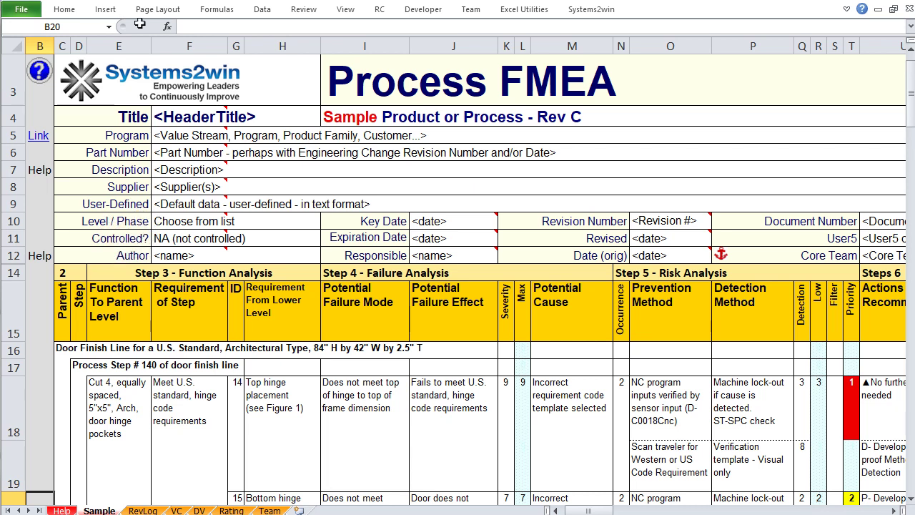
# - Show the help comment on the Requirement From Lower Level header in H15
pyautogui.moveTo(293, 313)
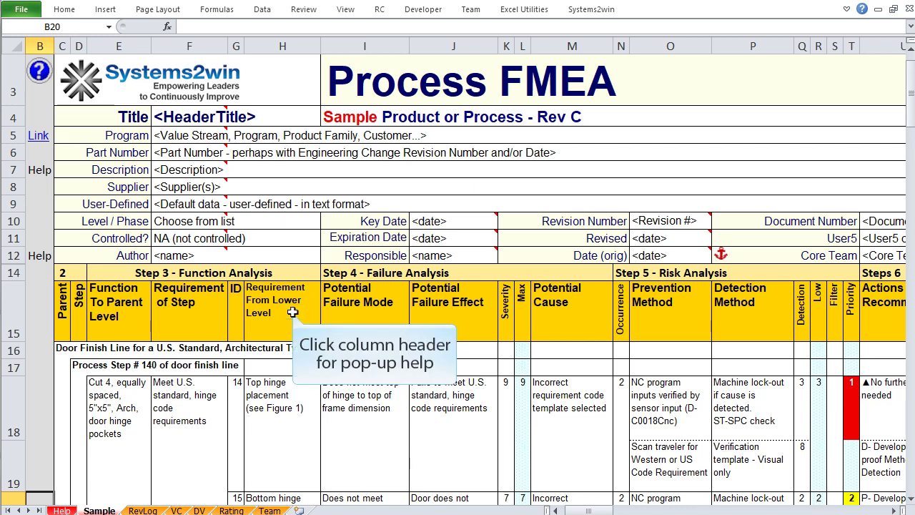
pyautogui.click(292, 312)
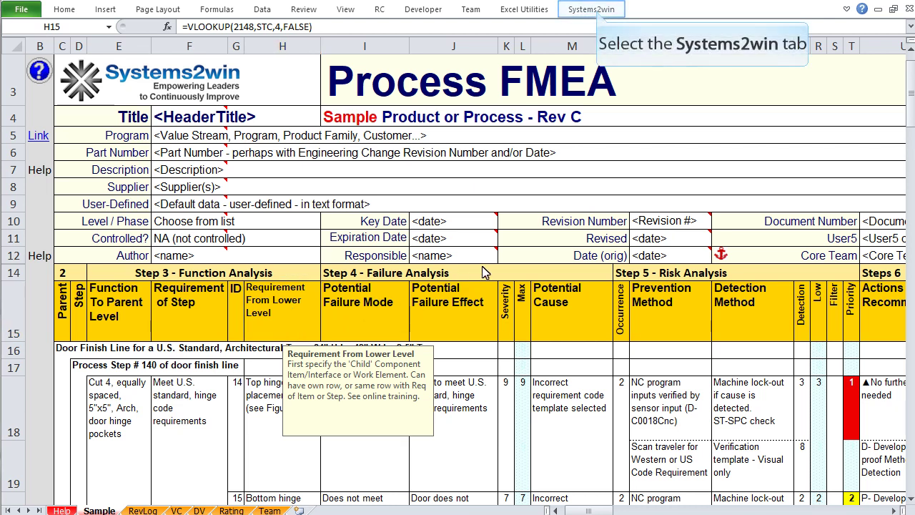
# - Turn on Systems2win header filters and filter column H to entries beginning with 'Component A'
pyautogui.click(596, 11)
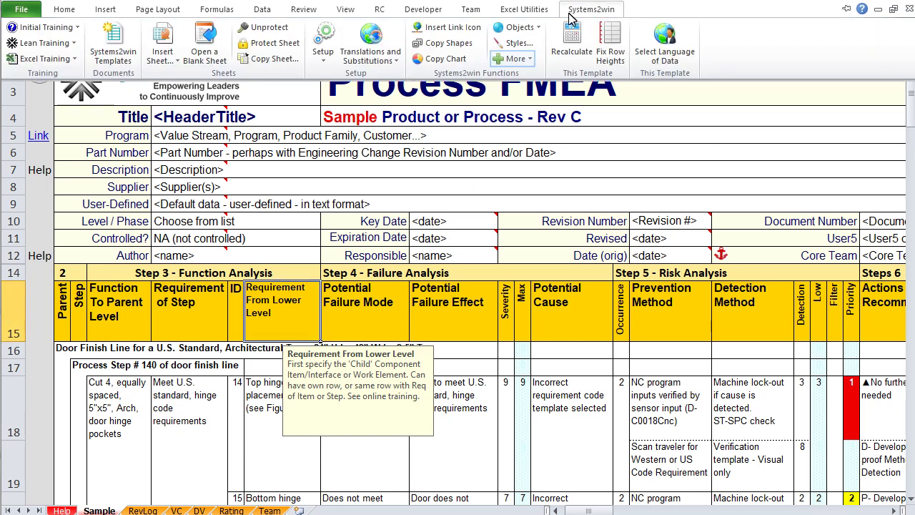
pyautogui.click(530, 60)
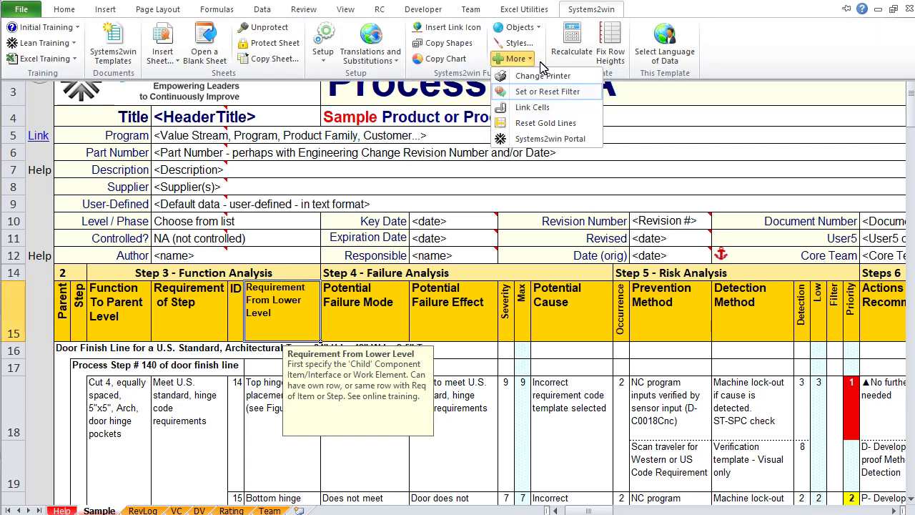
pyautogui.click(552, 96)
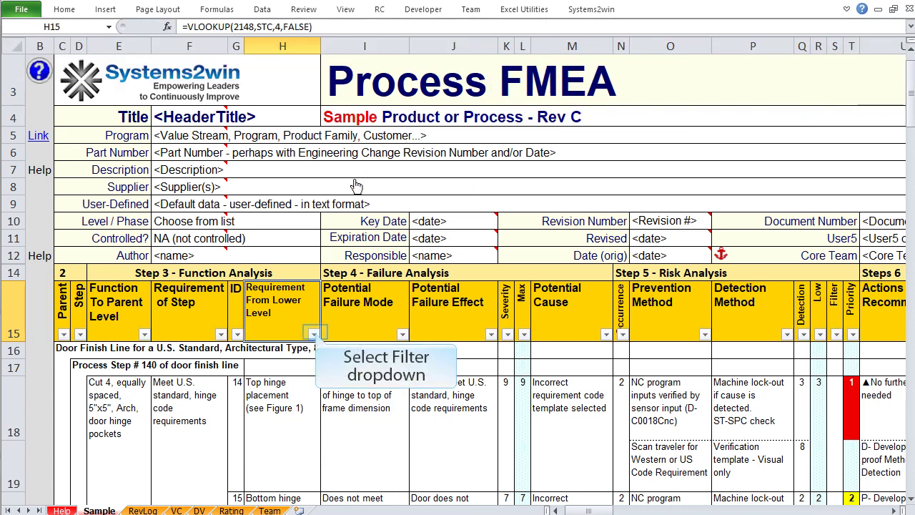
pyautogui.click(314, 334)
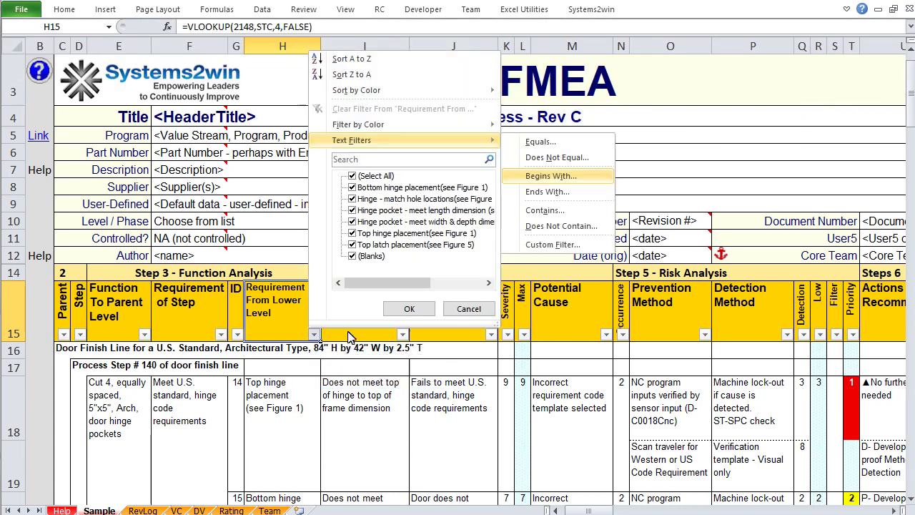
pyautogui.click(592, 183)
pyautogui.write('Componen')
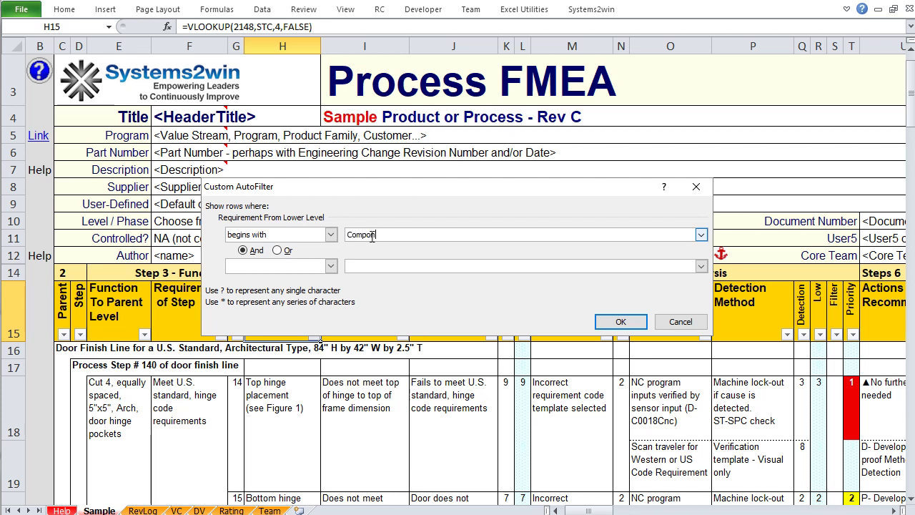
pyautogui.write('t A')
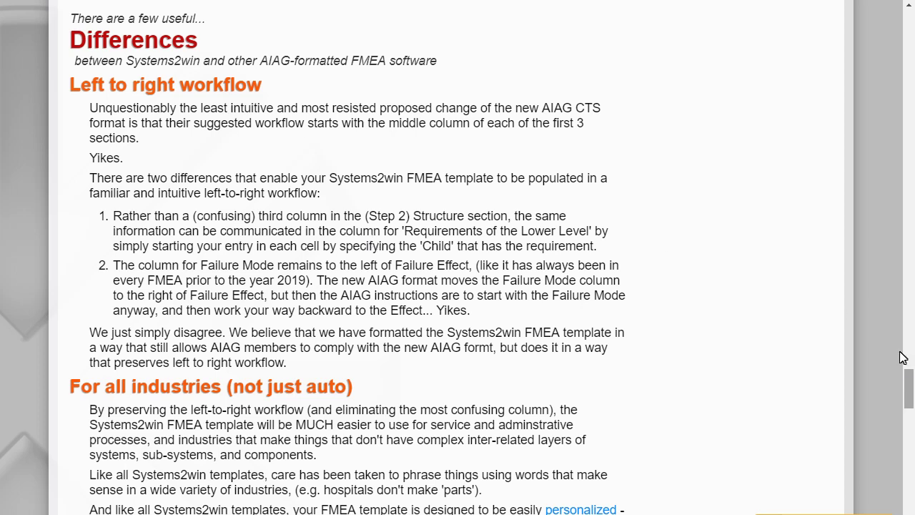
# - Scroll the web page to the Differences section on left-to-right workflow
pyautogui.moveTo(908, 386); pyautogui.dragTo(910, 464)
pyautogui.scroll(3, 457, 257)
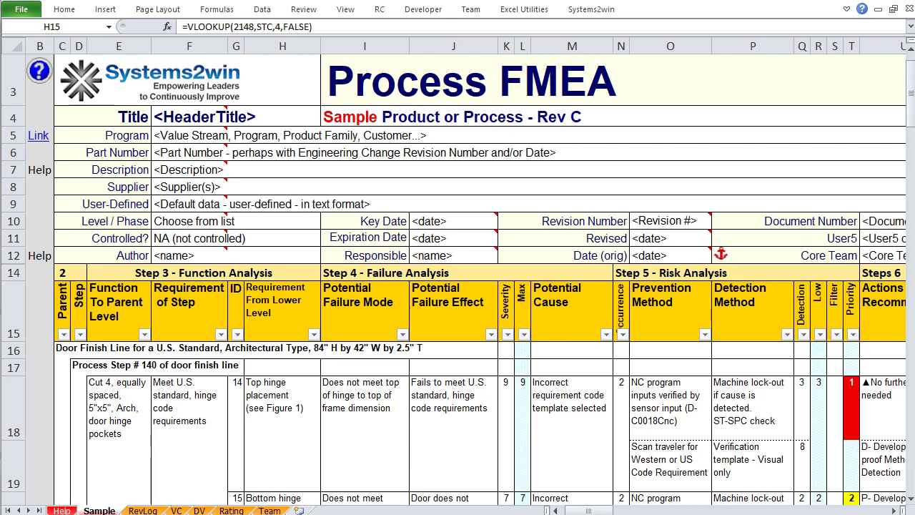
pyautogui.click(69, 348)
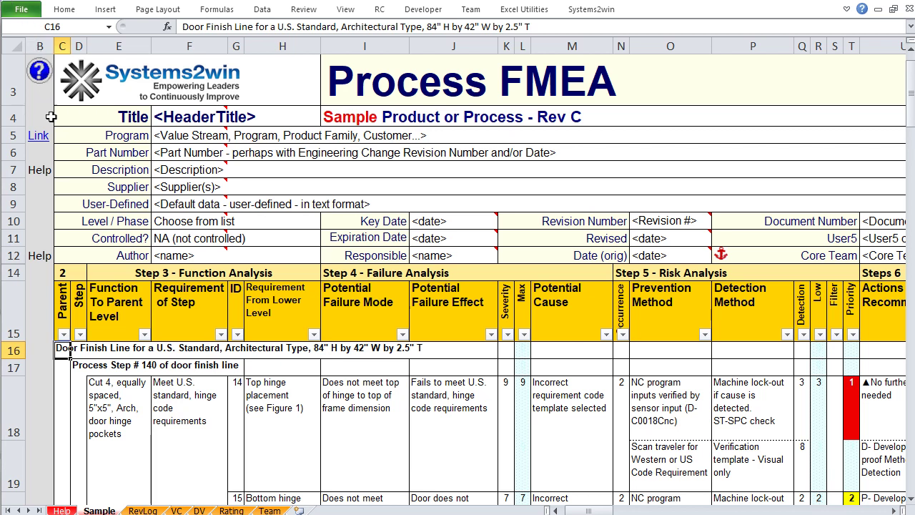
pyautogui.click(63, 369)
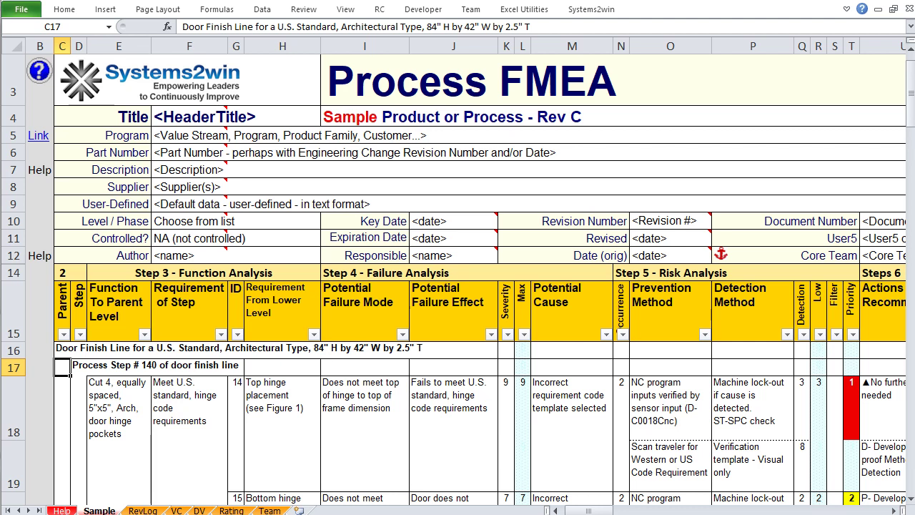
pyautogui.press('Down')
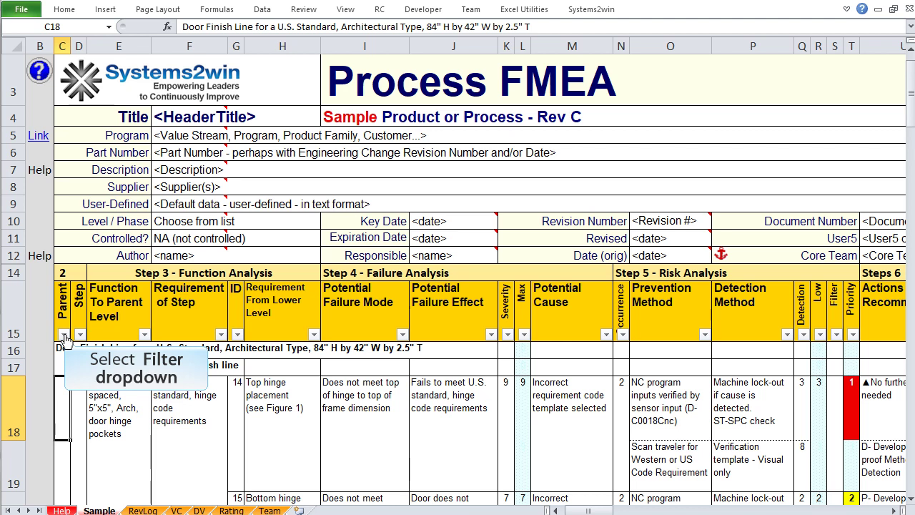
# - Filter the Parent column to show only Door Finish Line rows, excluding blanks
pyautogui.click(64, 334)
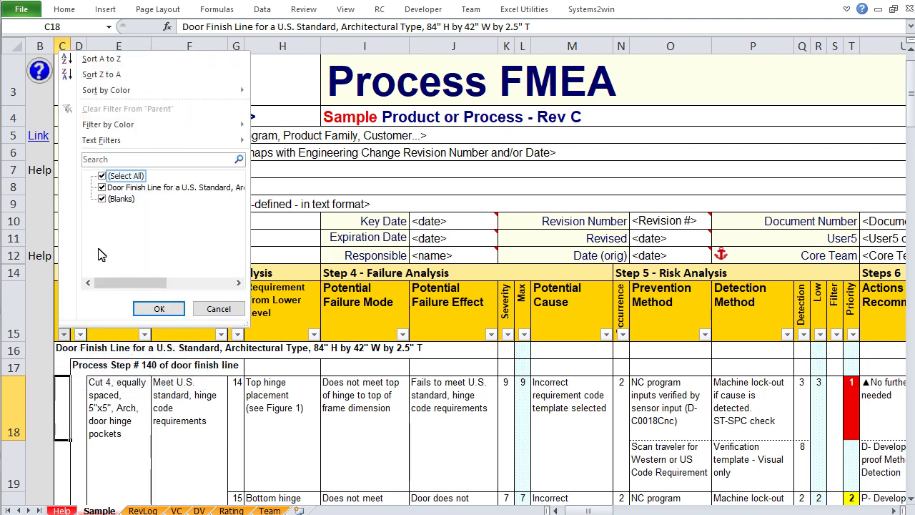
pyautogui.click(102, 176)
pyautogui.click(102, 187)
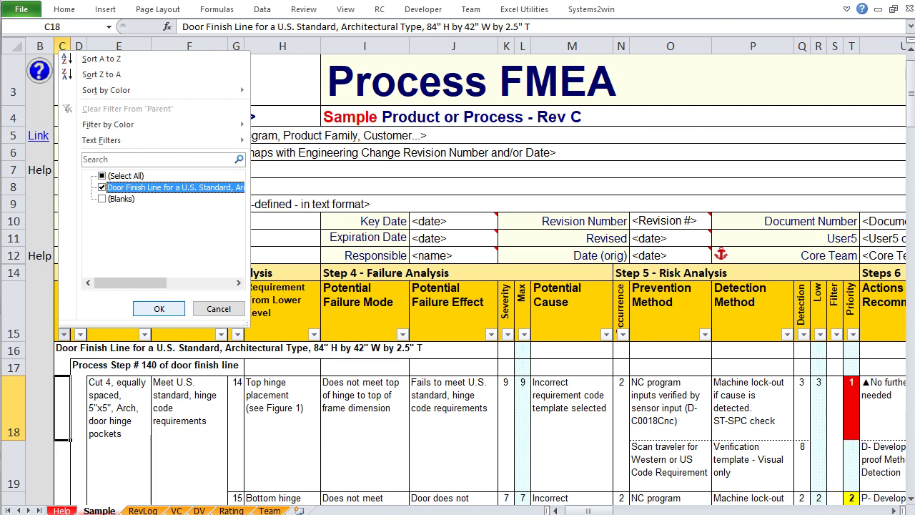
pyautogui.moveTo(910, 71); pyautogui.dragTo(910, 94)
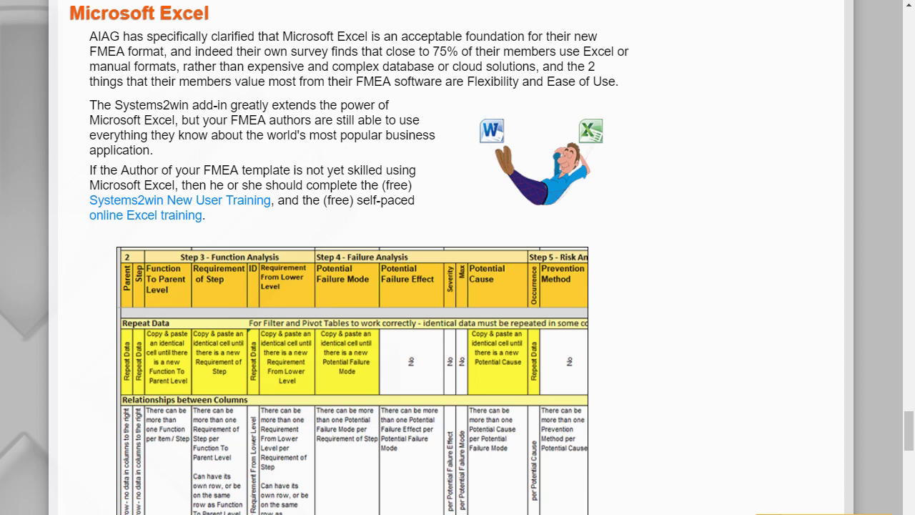
# - Scroll the web page to the DFMEA, Multiple Languages and Bottom Line sections
pyautogui.scroll(1, 2, 6)
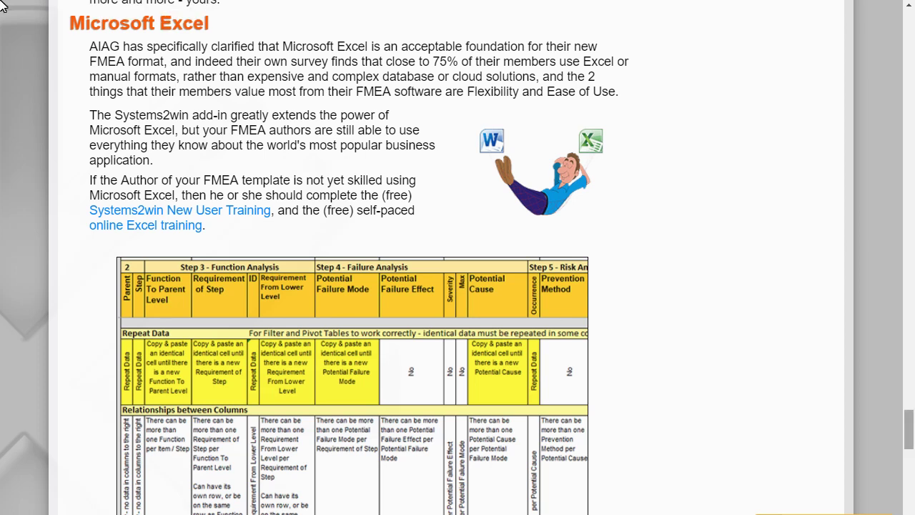
pyautogui.moveTo(908, 424); pyautogui.dragTo(909, 483)
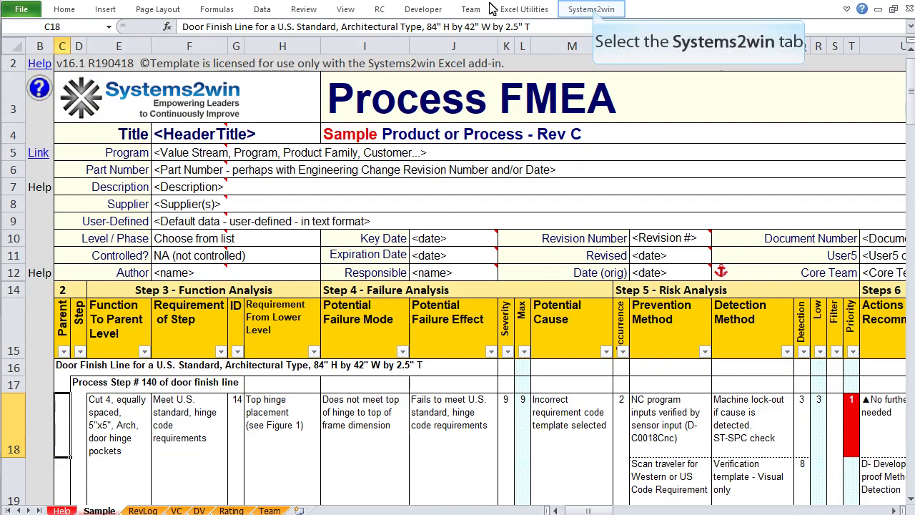
# - From the Systems2win tab, create a blank FMEA sheet as a Design FMEA with data in multiple languages
pyautogui.click(590, 10)
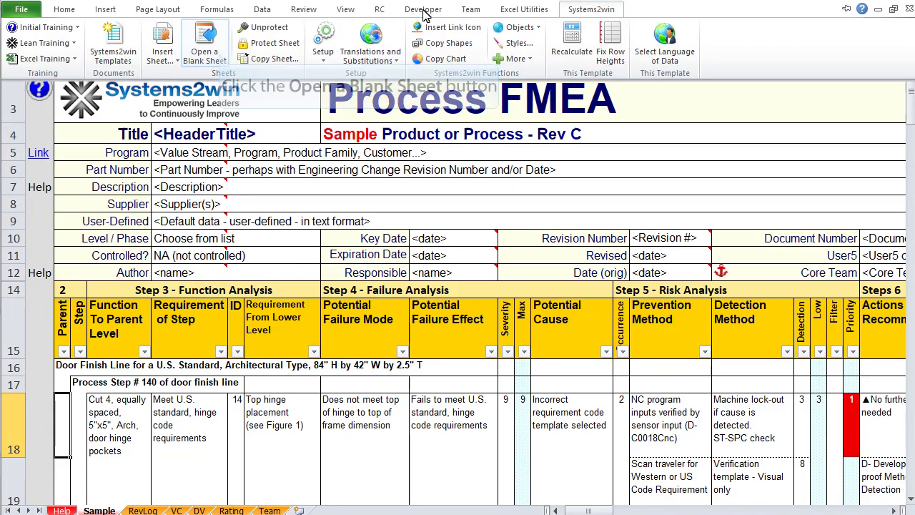
pyautogui.click(206, 37)
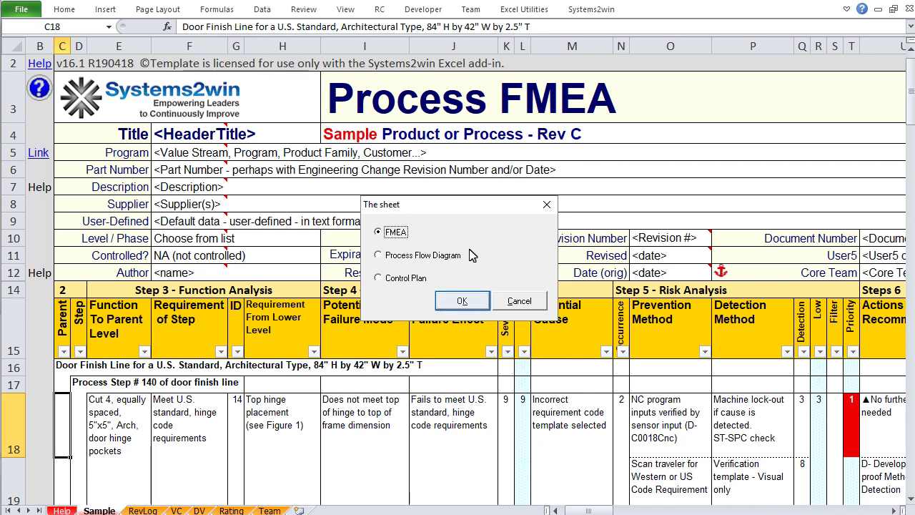
pyautogui.click(464, 300)
pyautogui.click(410, 223)
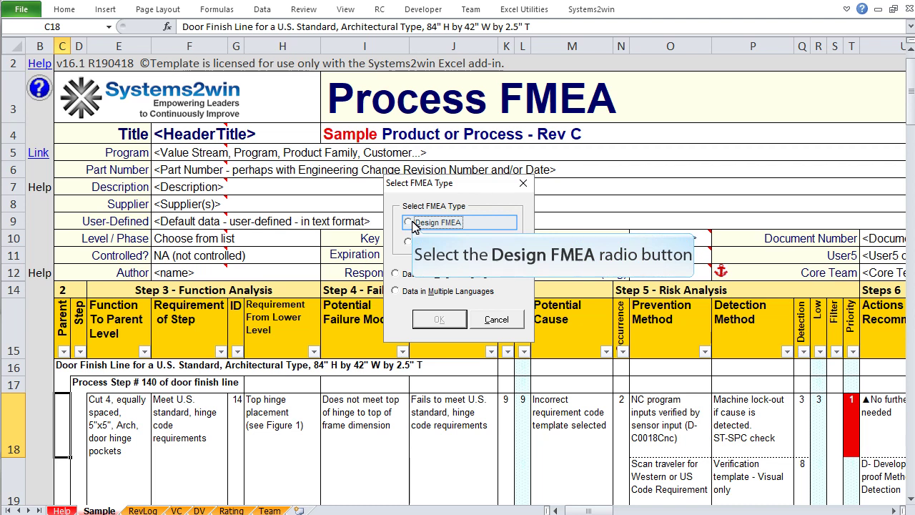
pyautogui.click(409, 222)
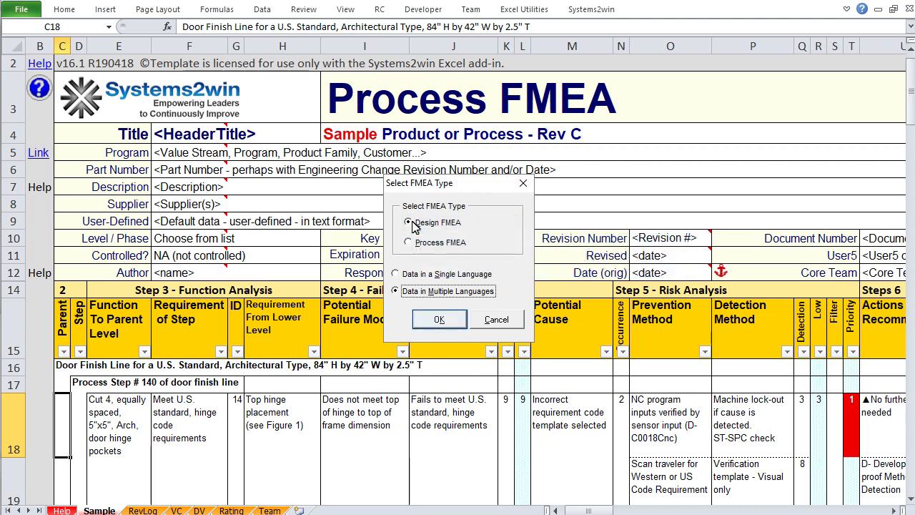
pyautogui.click(439, 322)
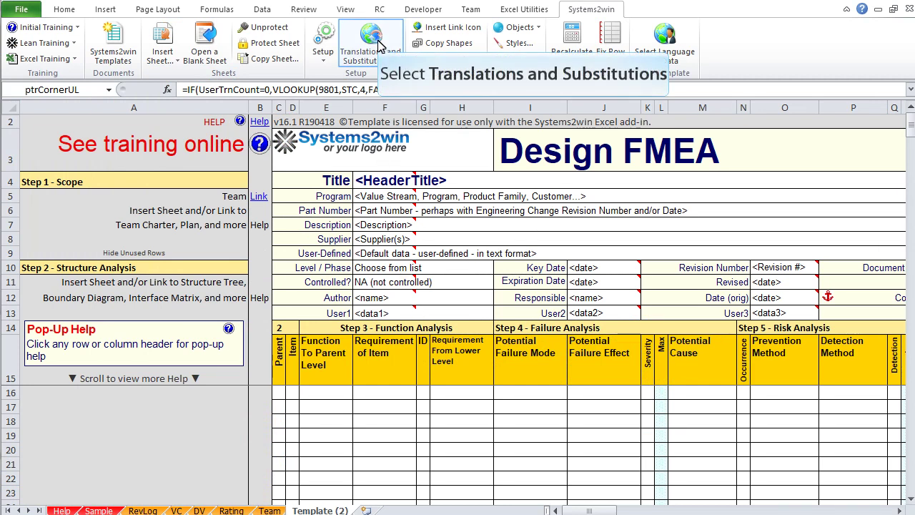
# - Apply Chinese translations and substitute phrases to this Design FMEA template via Translations and Substitutions
pyautogui.click(378, 44)
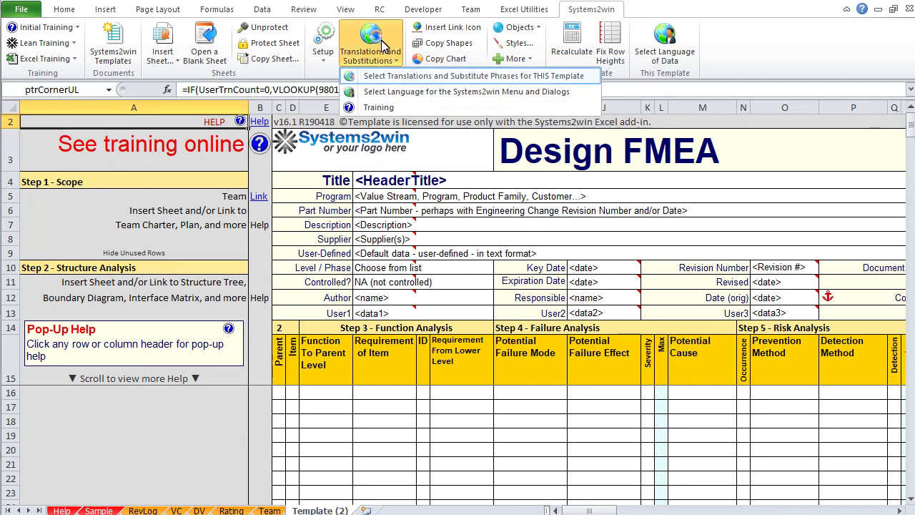
pyautogui.click(412, 76)
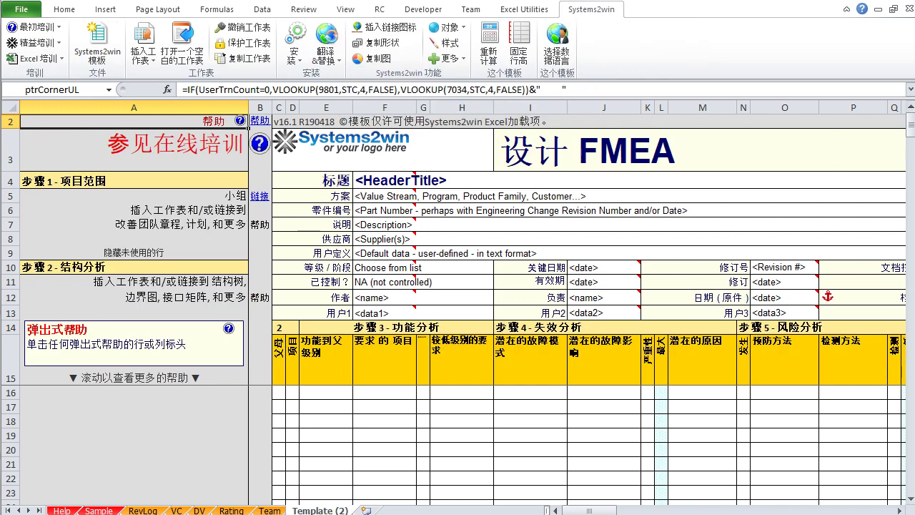